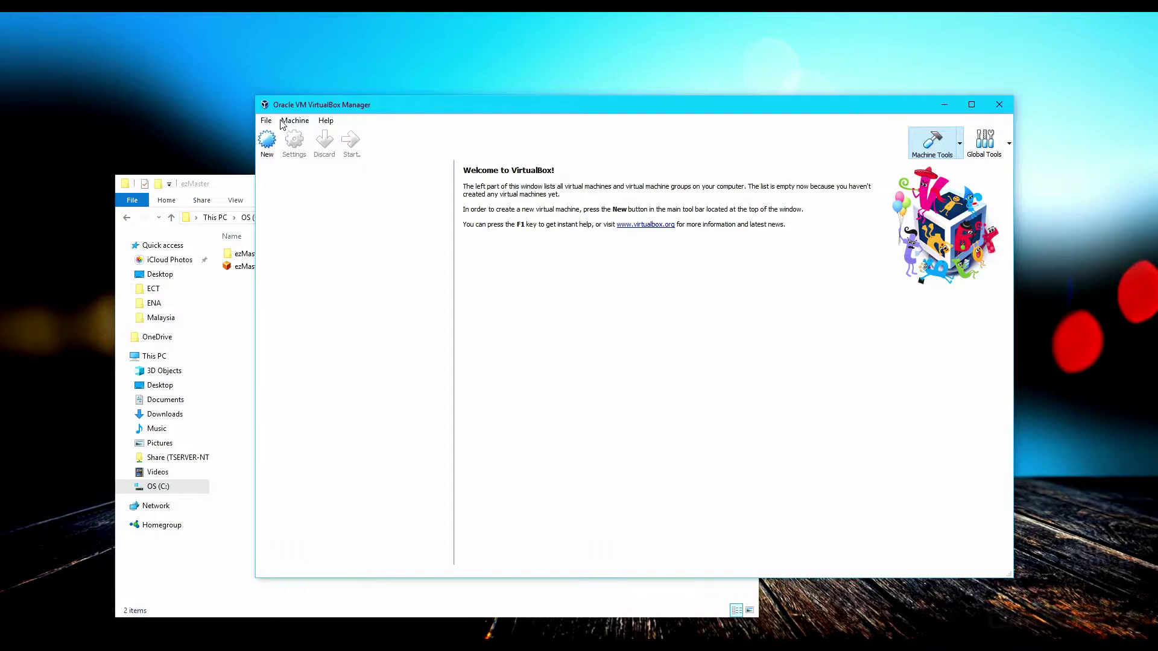
Start an appliance import and browse to the ezMaster folder
{"action": "left_click", "coordinate": [267, 121]}
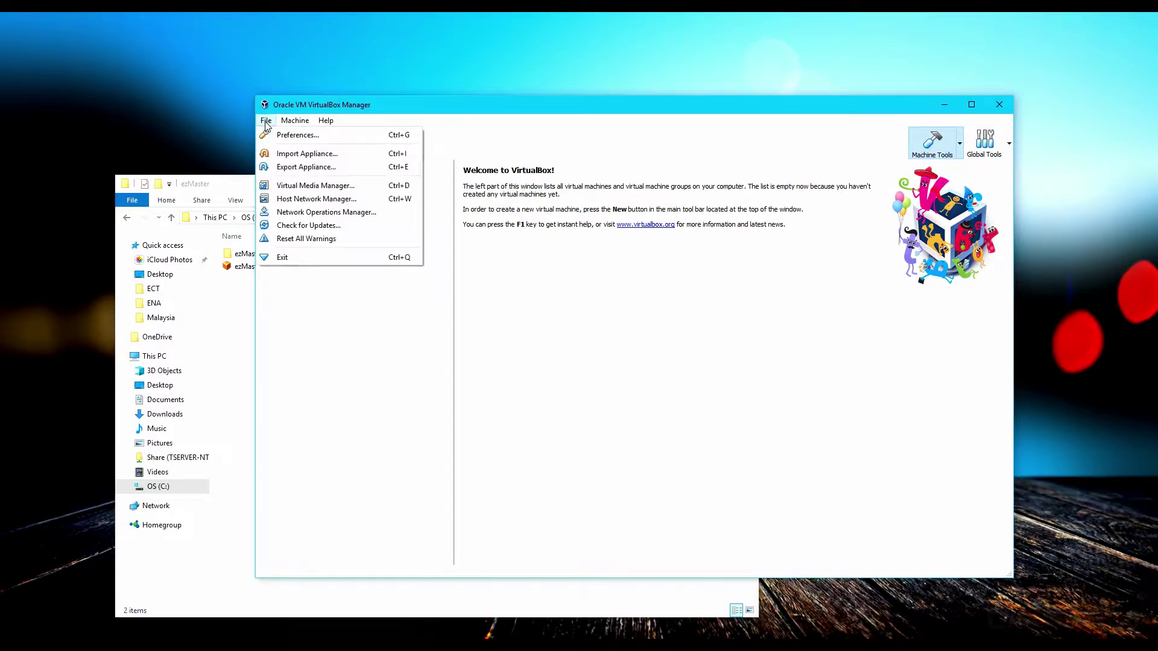
{"action": "left_click", "coordinate": [295, 137]}
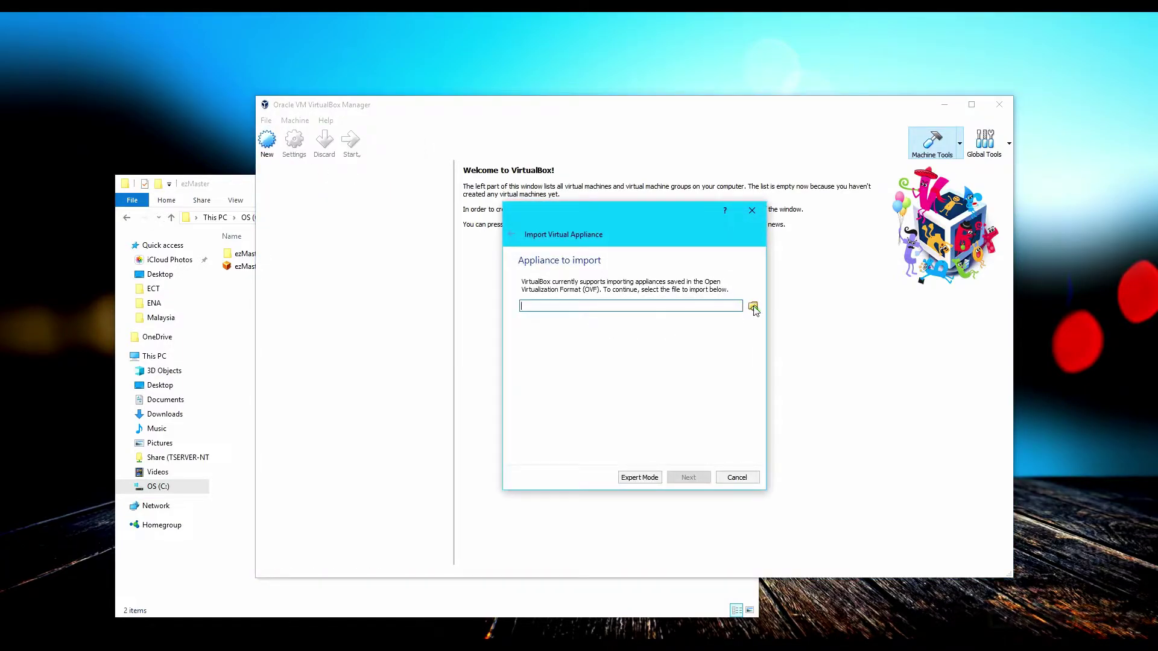
{"action": "left_click", "coordinate": [754, 309]}
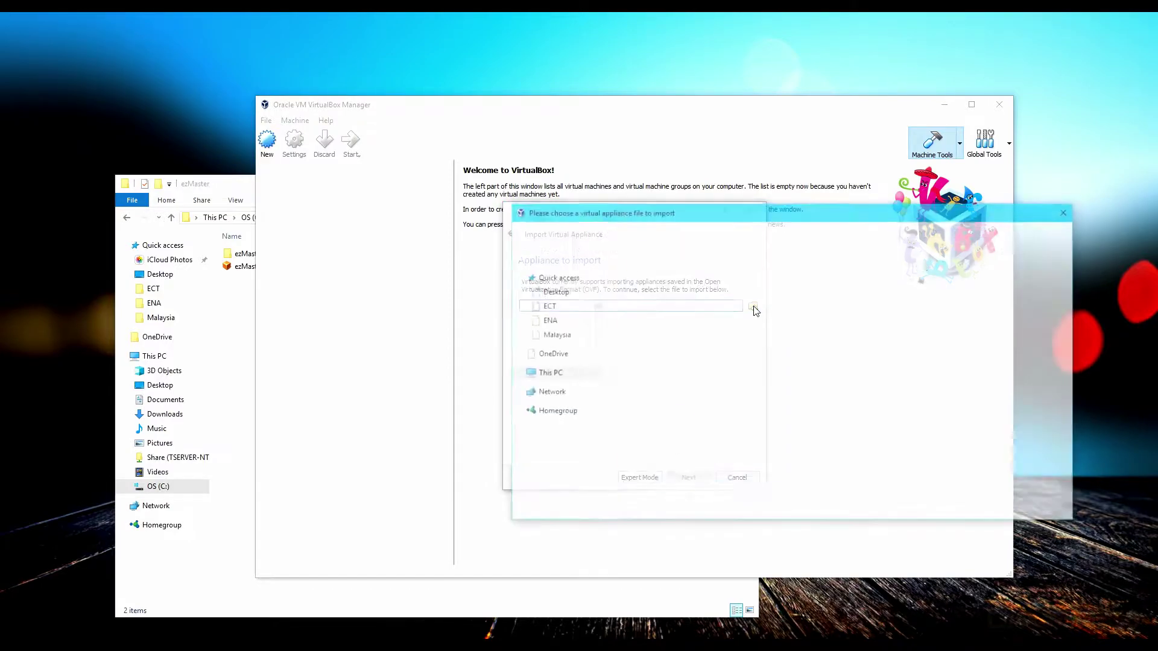
{"action": "left_click", "coordinate": [753, 230]}
{"action": "type", "text": "C:\\Users\\Milo\\Documents\\EnGenius\\2017\\ezMaster\\ezMaster"}
{"action": "key", "text": "Return"}
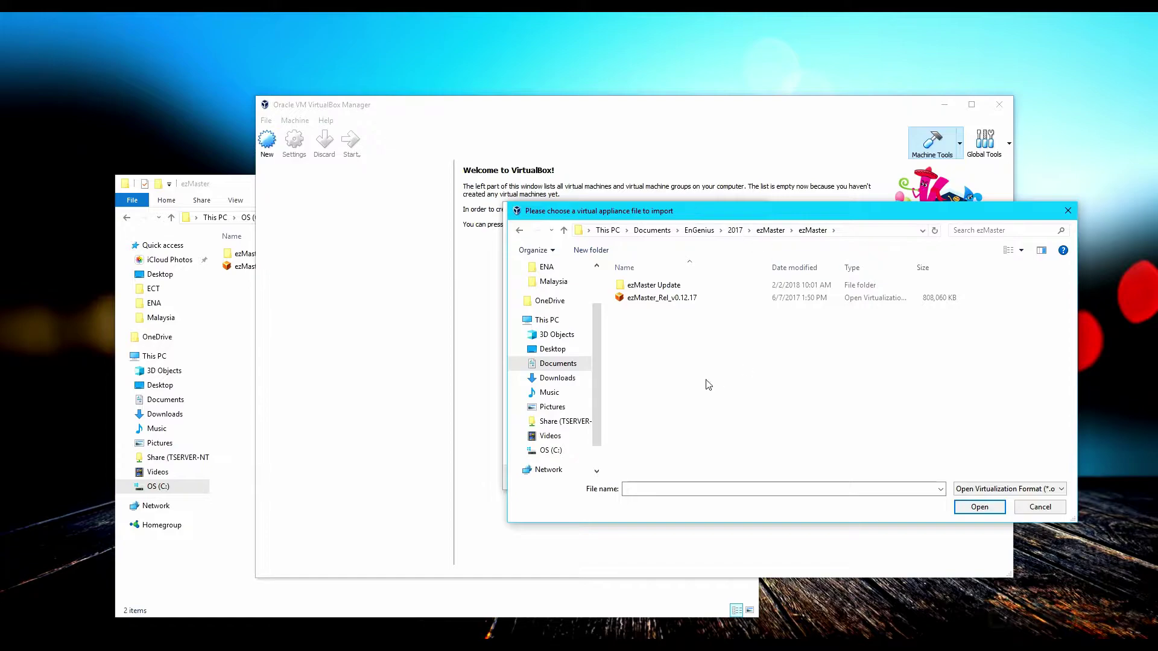
Import ezMaster_Rel_v0.12.17.ova with the default appliance settings
{"action": "double_click", "coordinate": [687, 298]}
{"action": "left_click", "coordinate": [688, 477]}
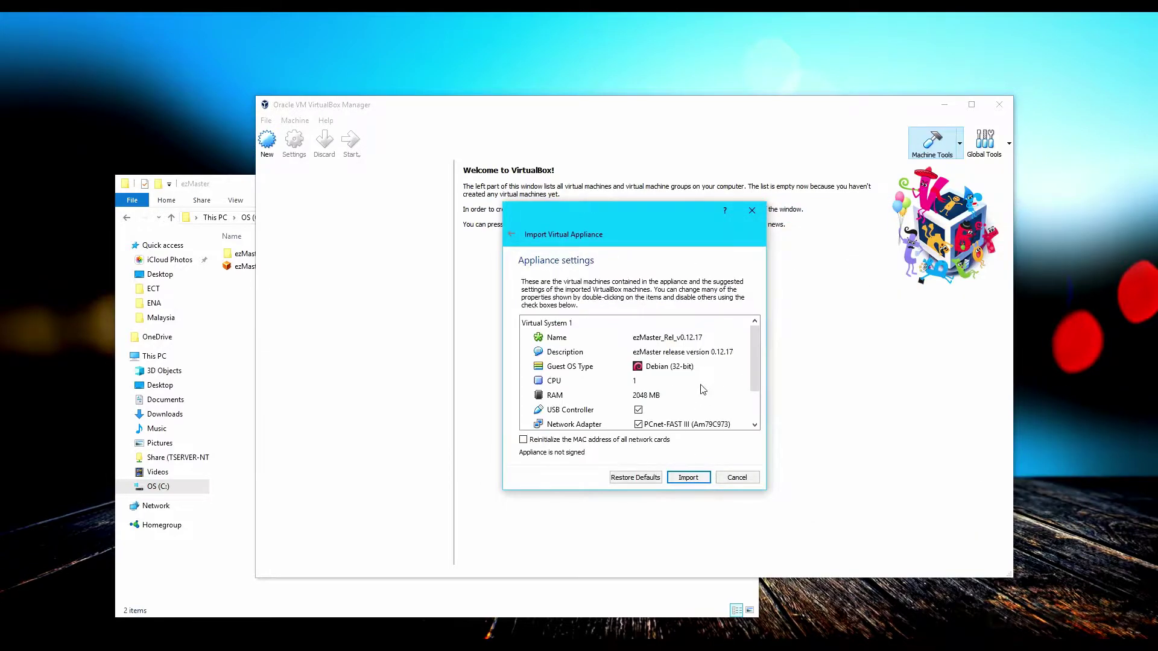
{"action": "scroll", "coordinate": [703, 389], "scroll_direction": "down", "scroll_amount": 3}
{"action": "left_click", "coordinate": [689, 478]}
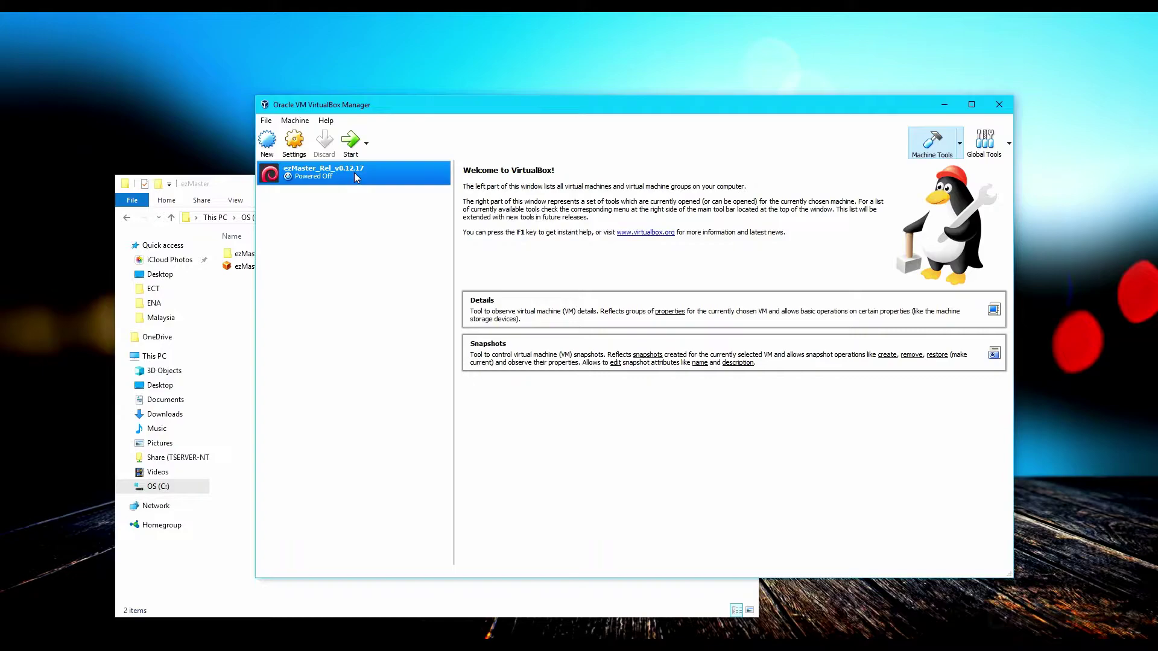
{"action": "left_click", "coordinate": [300, 141]}
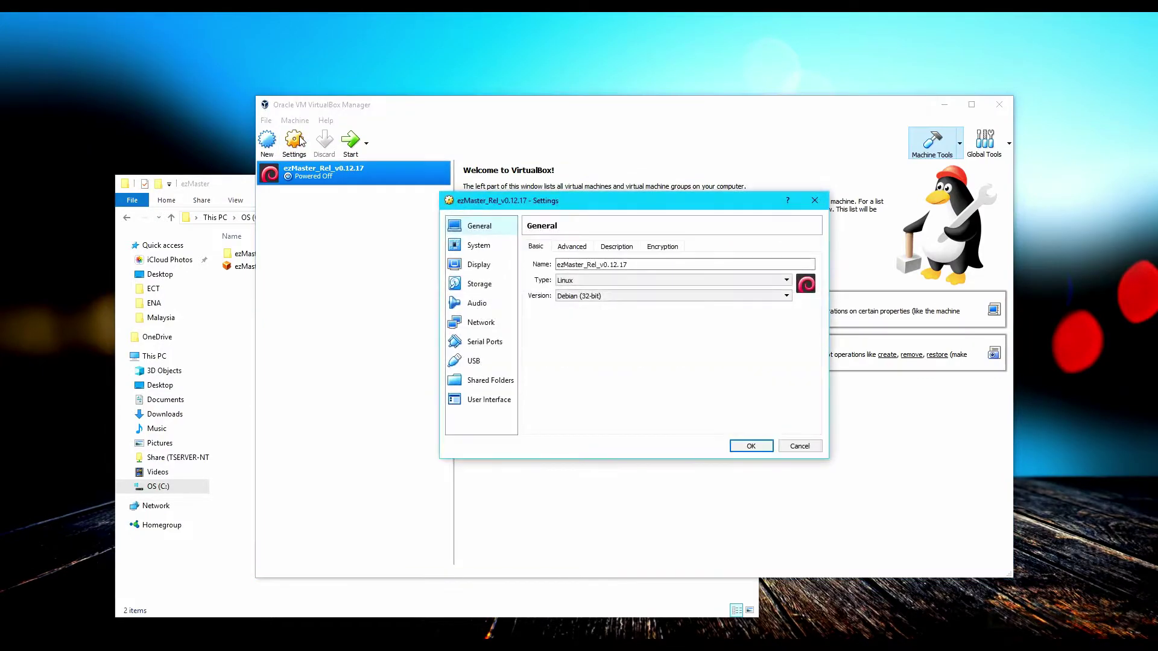
{"action": "left_click", "coordinate": [485, 323]}
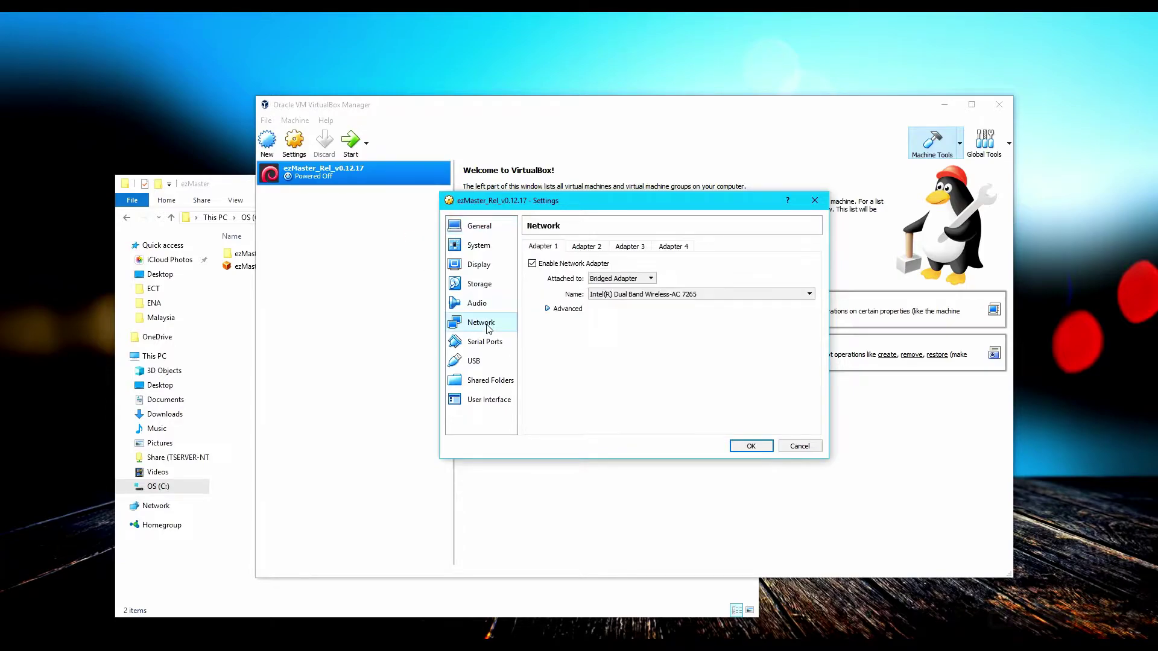
{"action": "left_click", "coordinate": [652, 295]}
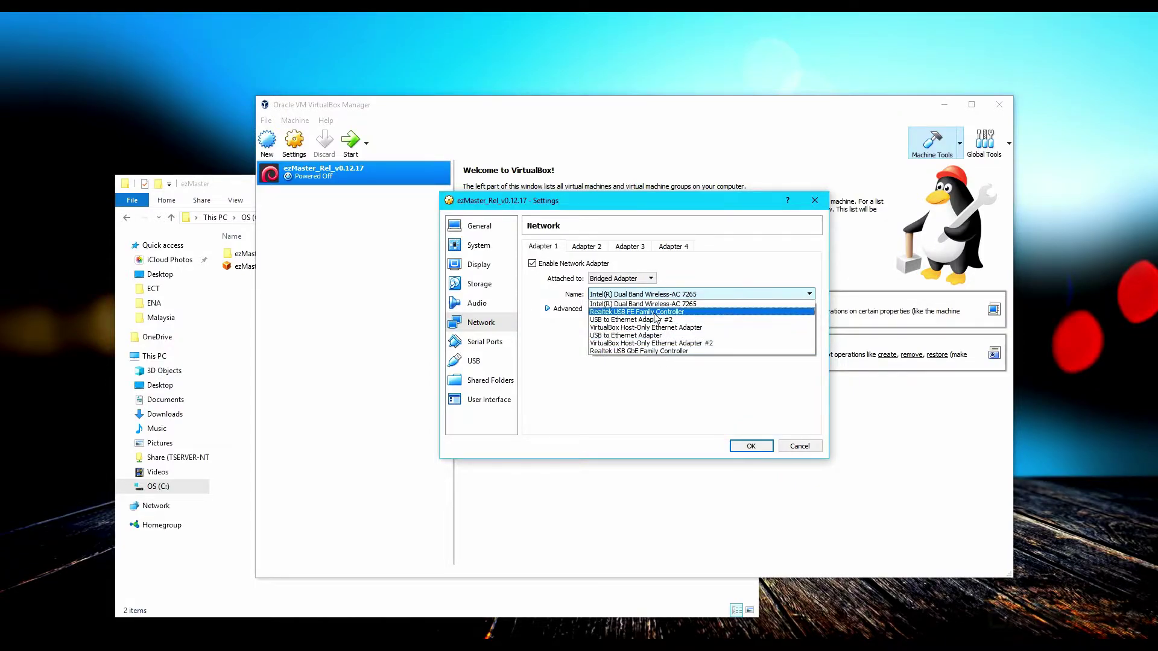
{"action": "left_click", "coordinate": [654, 312]}
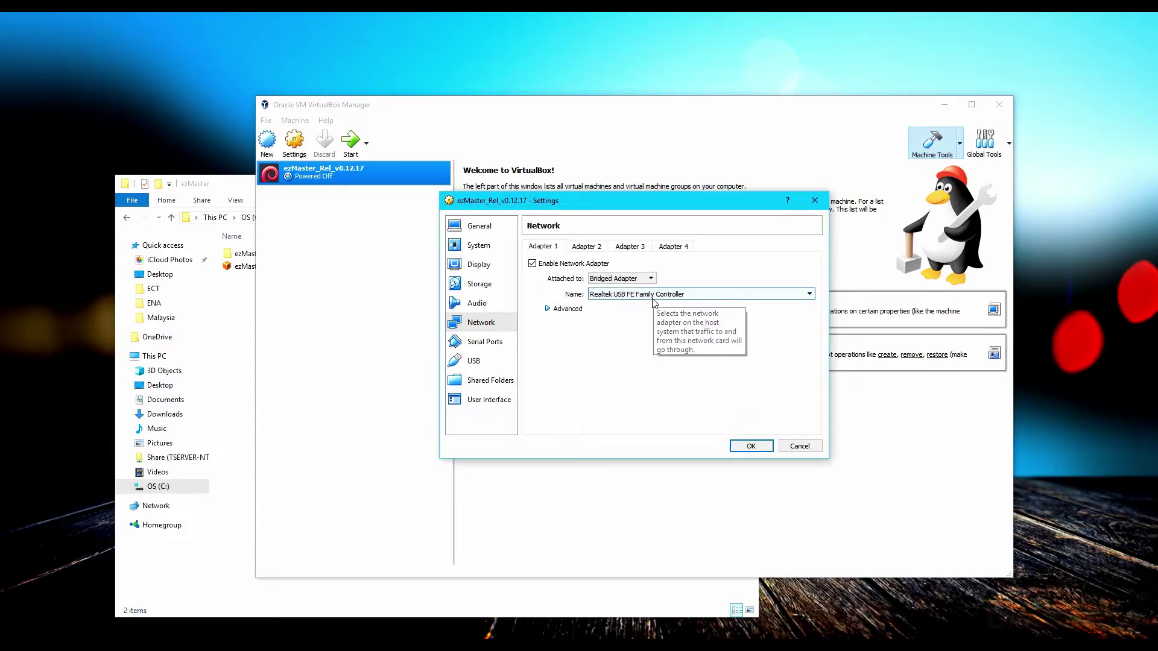
{"action": "left_click", "coordinate": [654, 295]}
{"action": "key", "text": "Down"}
{"action": "key", "text": "Down"}
{"action": "key", "text": "Down"}
{"action": "key", "text": "Down"}
{"action": "key", "text": "Down"}
{"action": "key", "text": "Return"}
{"action": "left_click", "coordinate": [649, 295]}
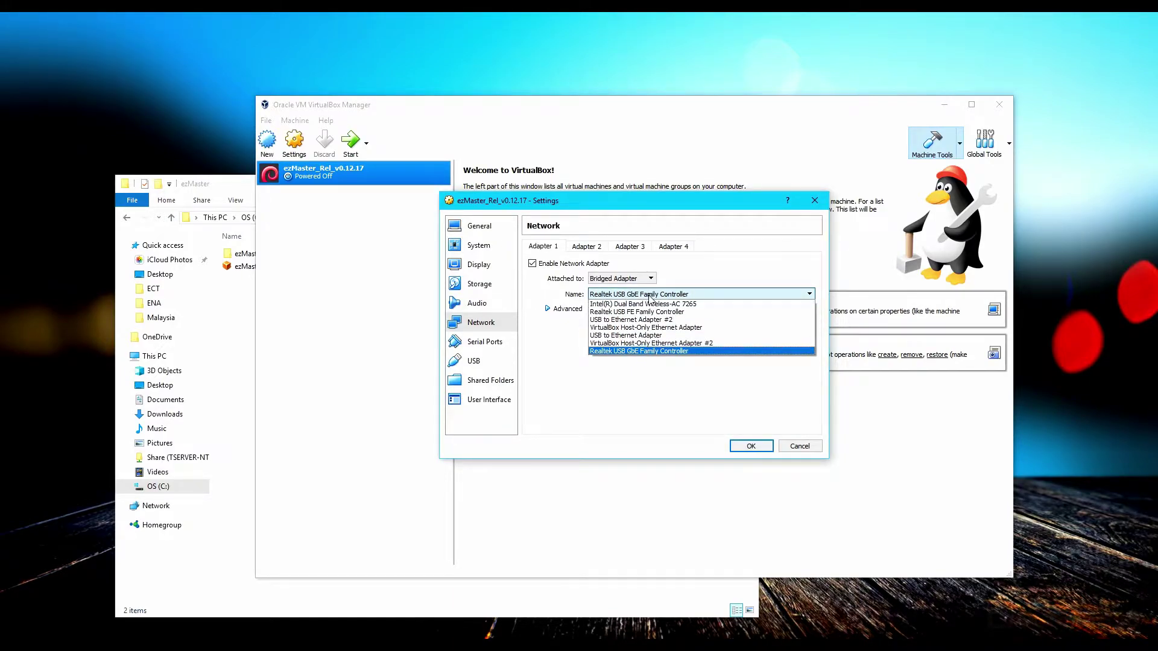
{"action": "left_click", "coordinate": [650, 305]}
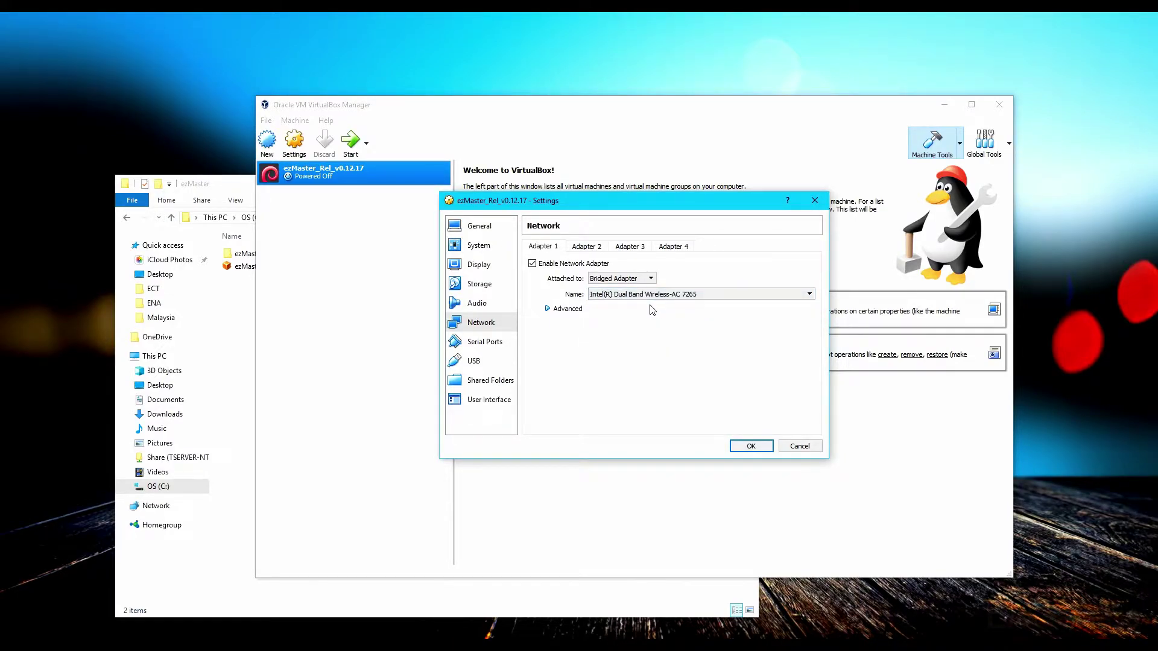
{"action": "left_click", "coordinate": [751, 446]}
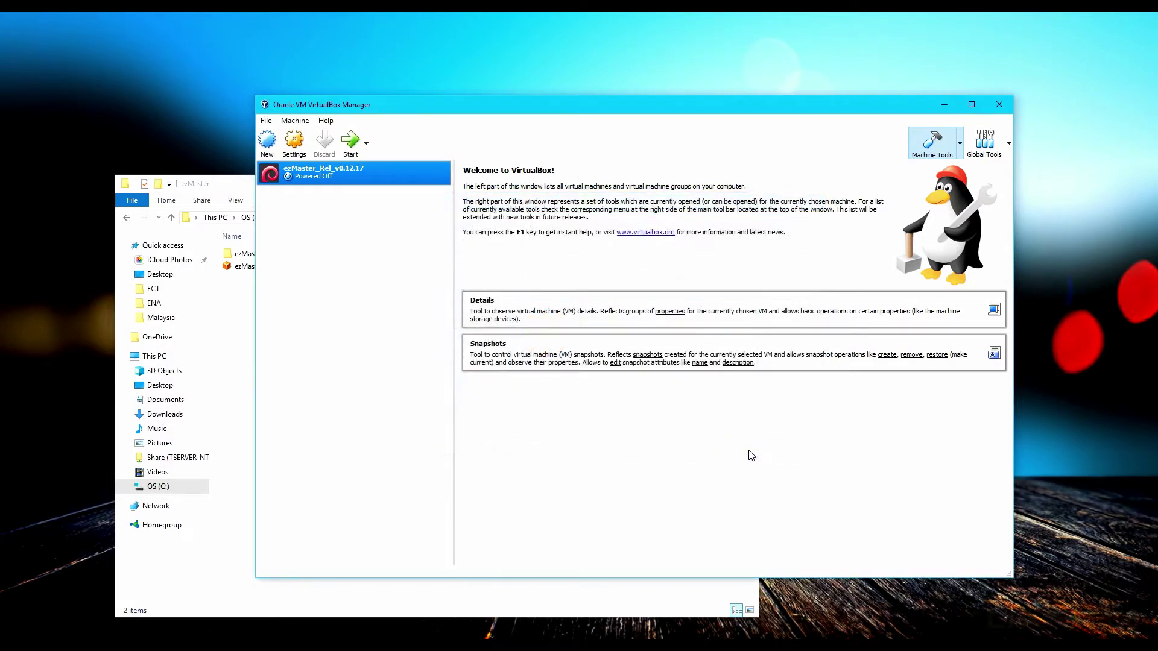
Boot the ezMaster VM and submit the console login name and password
{"action": "left_click", "coordinate": [351, 143]}
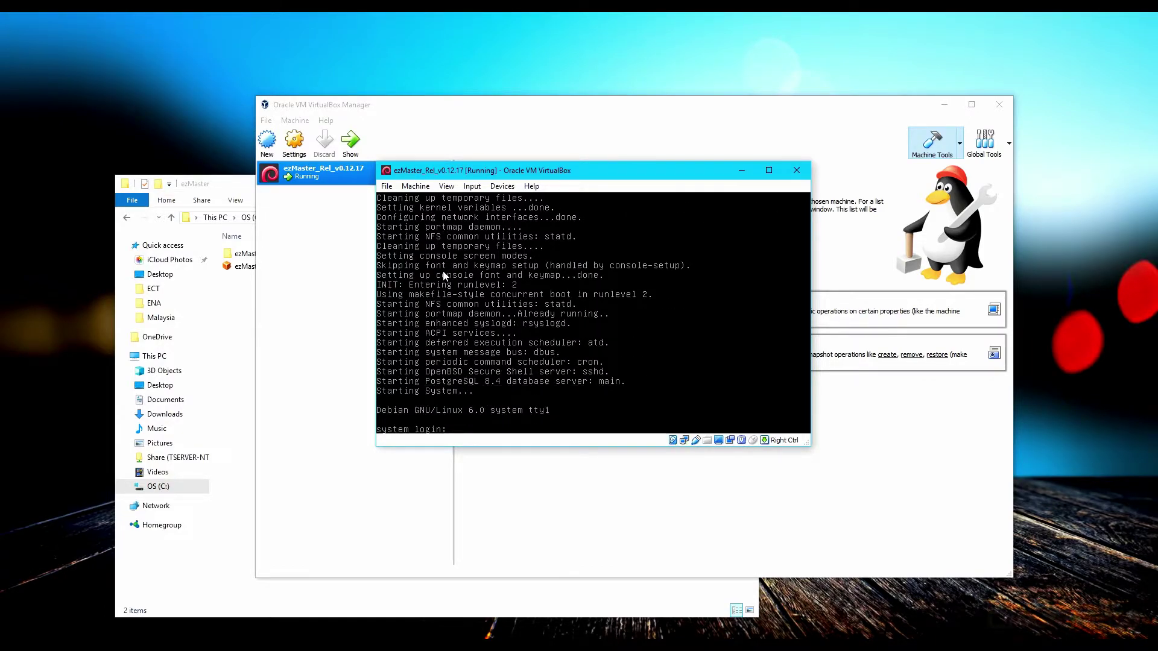
{"action": "key", "text": "Return"}
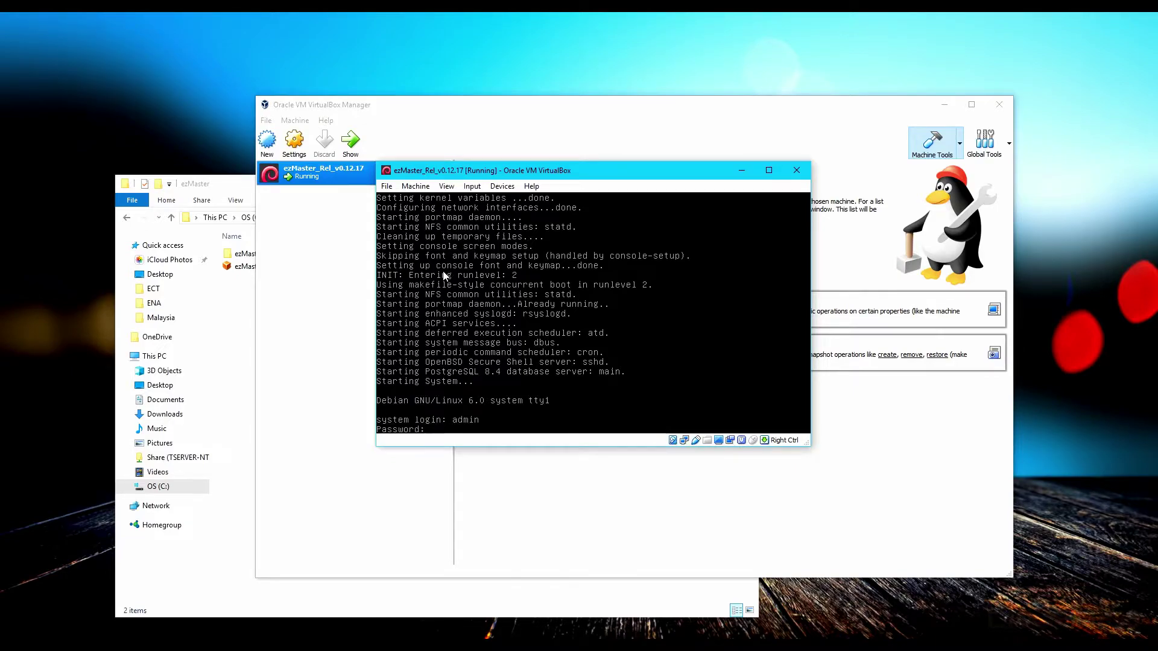
{"action": "key", "text": "Return"}
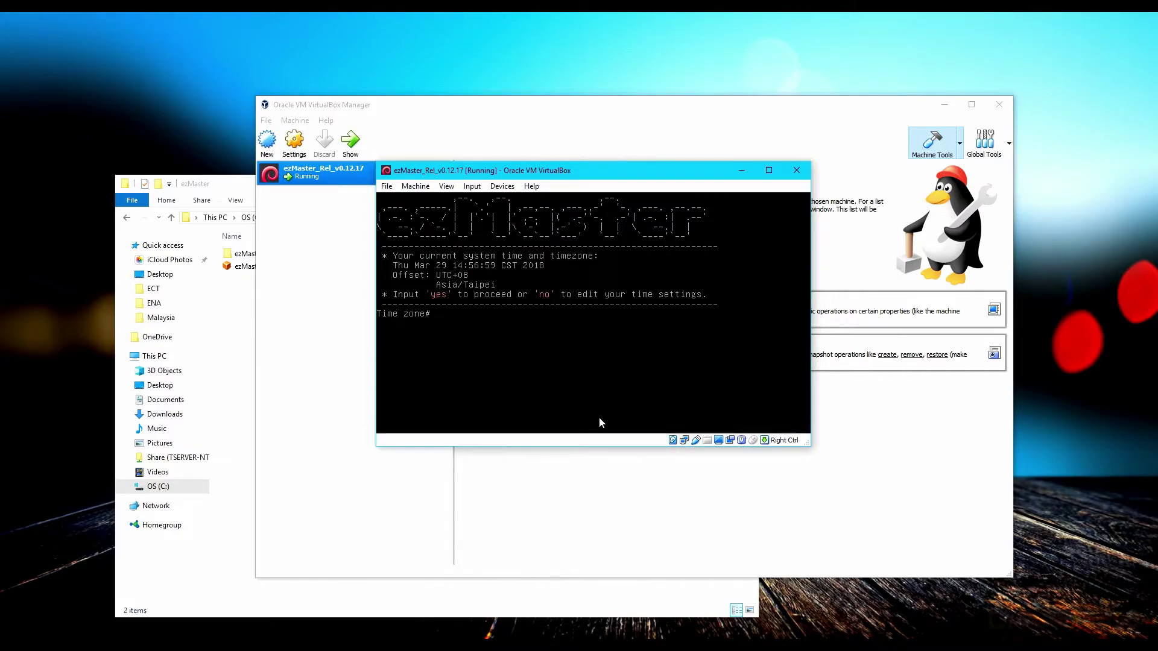
Keep the current time zone and enter IP 192.168.20.251 with mask 255.255.255.0
{"action": "type", "text": "yes"}
{"action": "key", "text": "Return"}
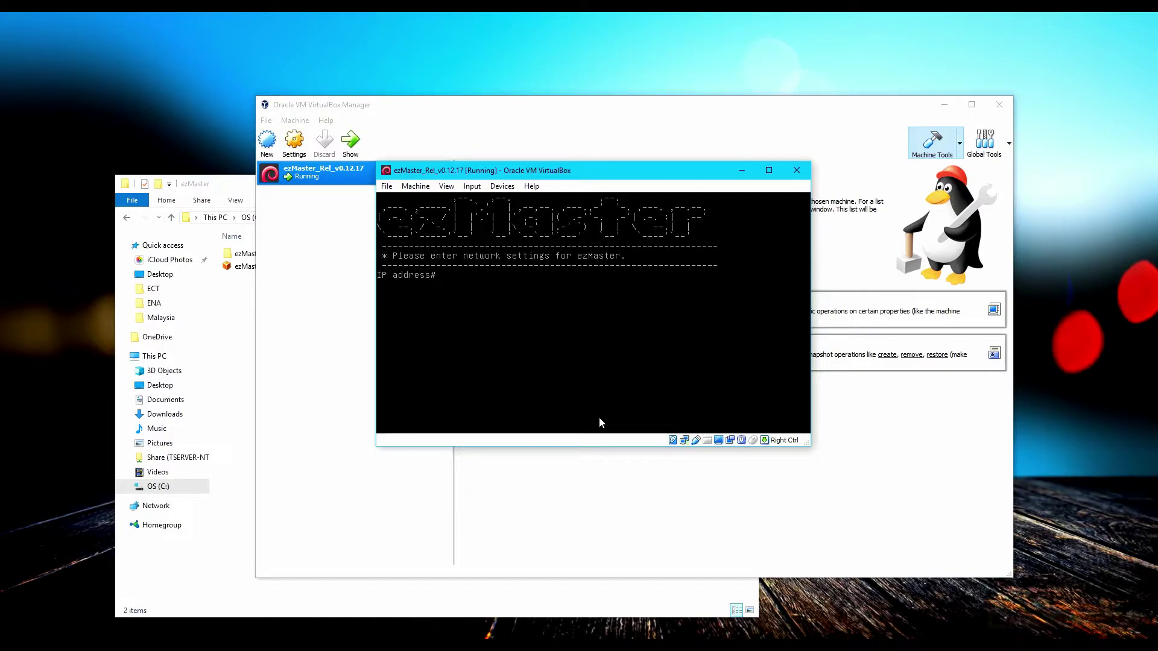
{"action": "type", "text": "192.168.20.251"}
{"action": "key", "text": "Return"}
{"action": "type", "text": "255.255.255.0"}
{"action": "key", "text": "Return"}
Enter gateway 192.168.20.1, confirm the DNS servers, and log in again as admin
{"action": "type", "text": "192.168.20.1"}
{"action": "key", "text": "Return"}
{"action": "type", "text": "192.168.20"}
{"action": "key", "text": "Return"}
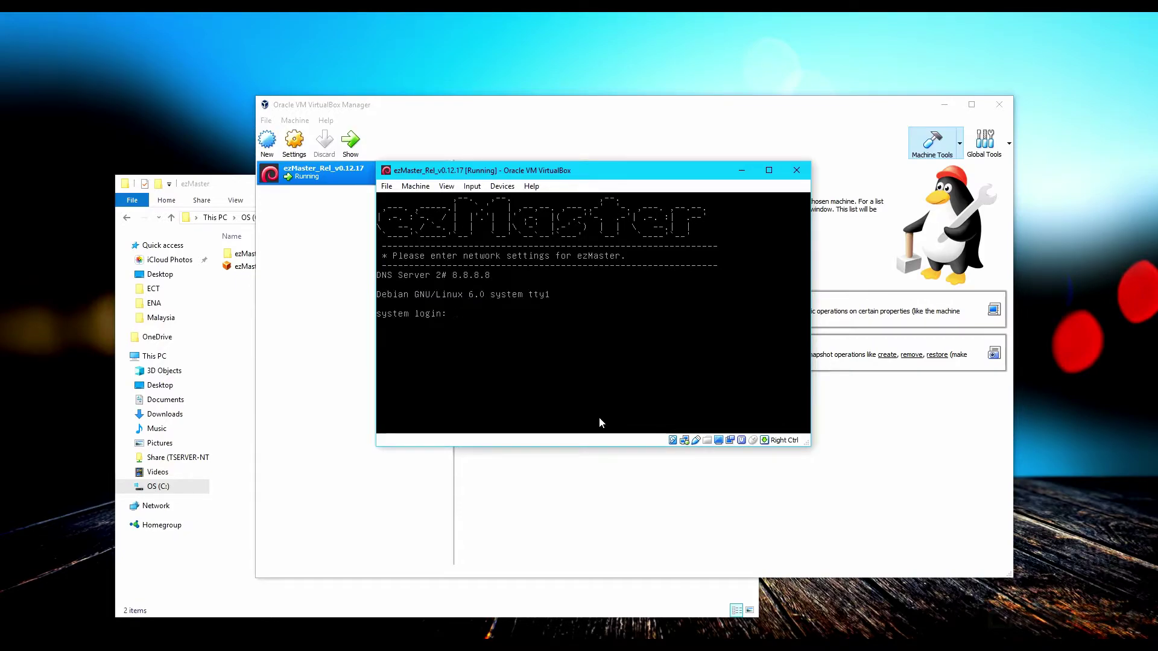
{"action": "type", "text": "admin"}
{"action": "key", "text": "Return"}
{"action": "key", "text": "Return"}
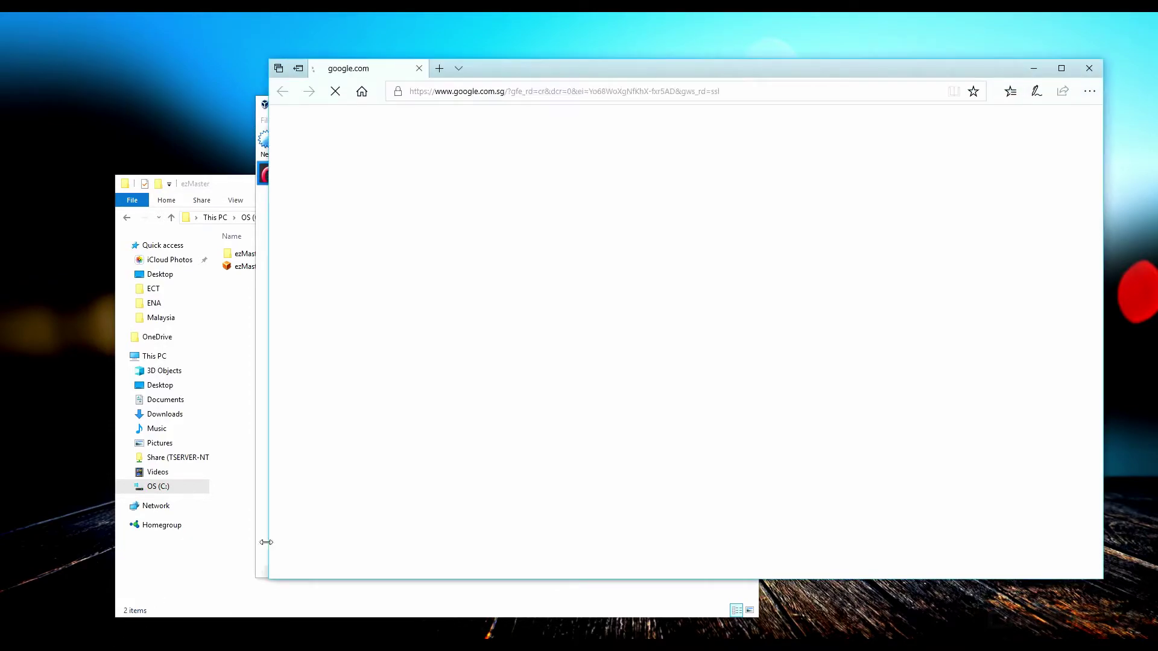
Load the ezMaster dashboard at 192.168.20.251 in a maximised browser window
{"action": "key", "text": "ctrl+l"}
{"action": "type", "text": "192.168.20.2"}
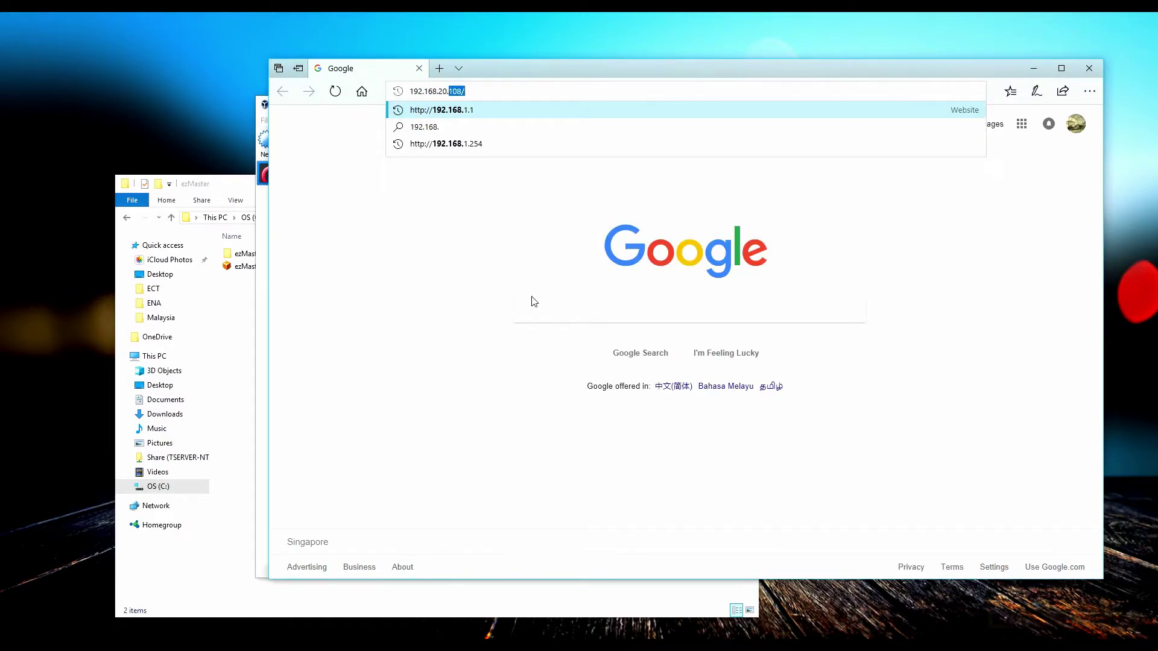
{"action": "type", "text": "51"}
{"action": "key", "text": "Return"}
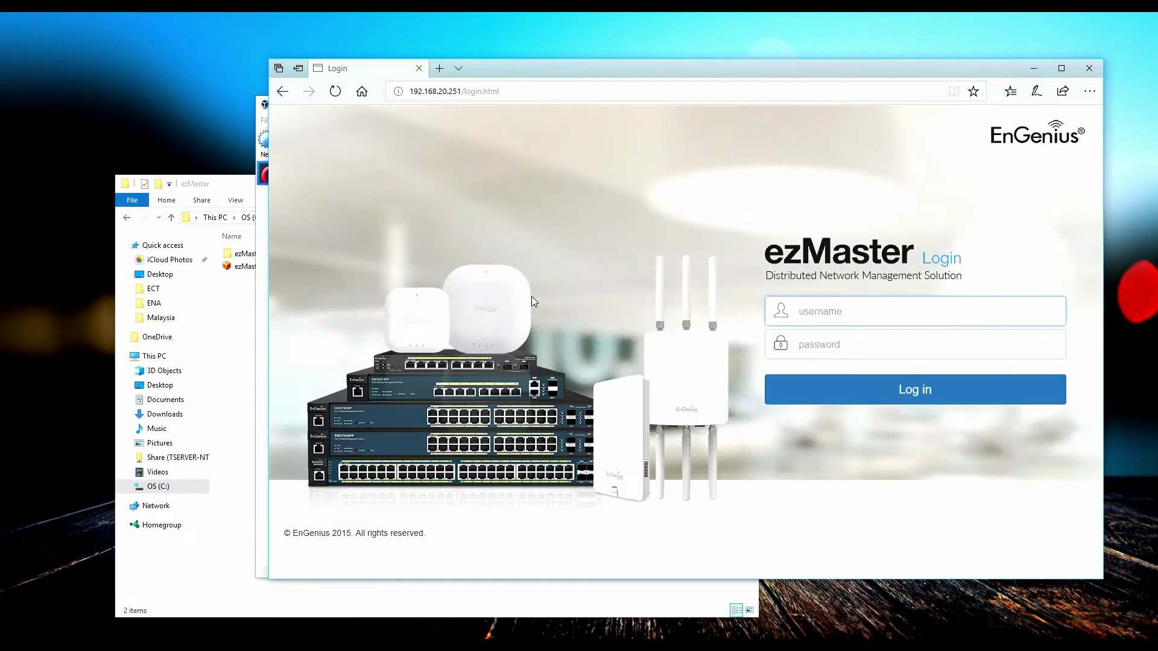
{"action": "double_click", "coordinate": [522, 75]}
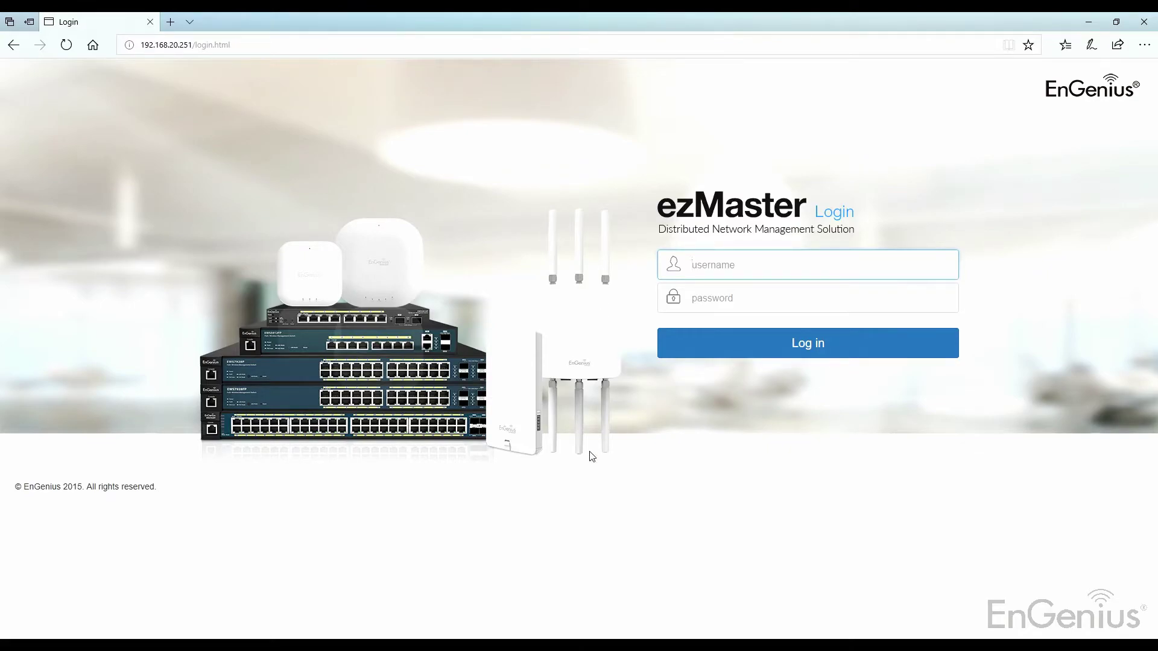
Sign in with username admin and the administrator password
{"action": "type", "text": "admin"}
{"action": "key", "text": "Tab"}
{"action": "type", "text": "p"}
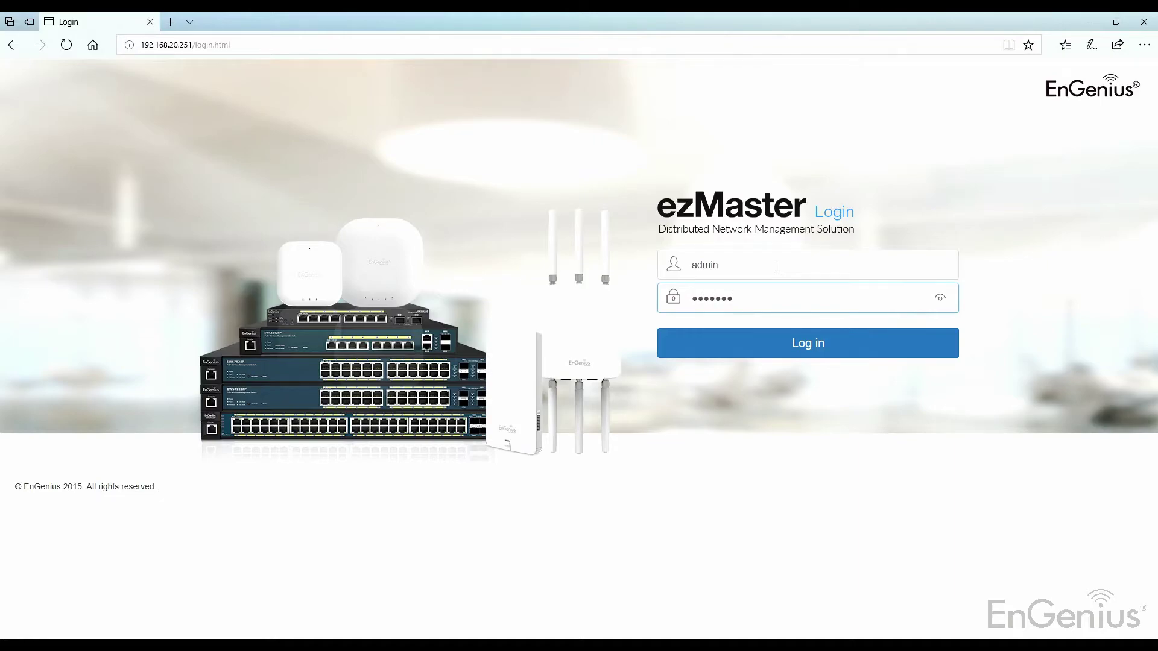
{"action": "key", "text": "Return"}
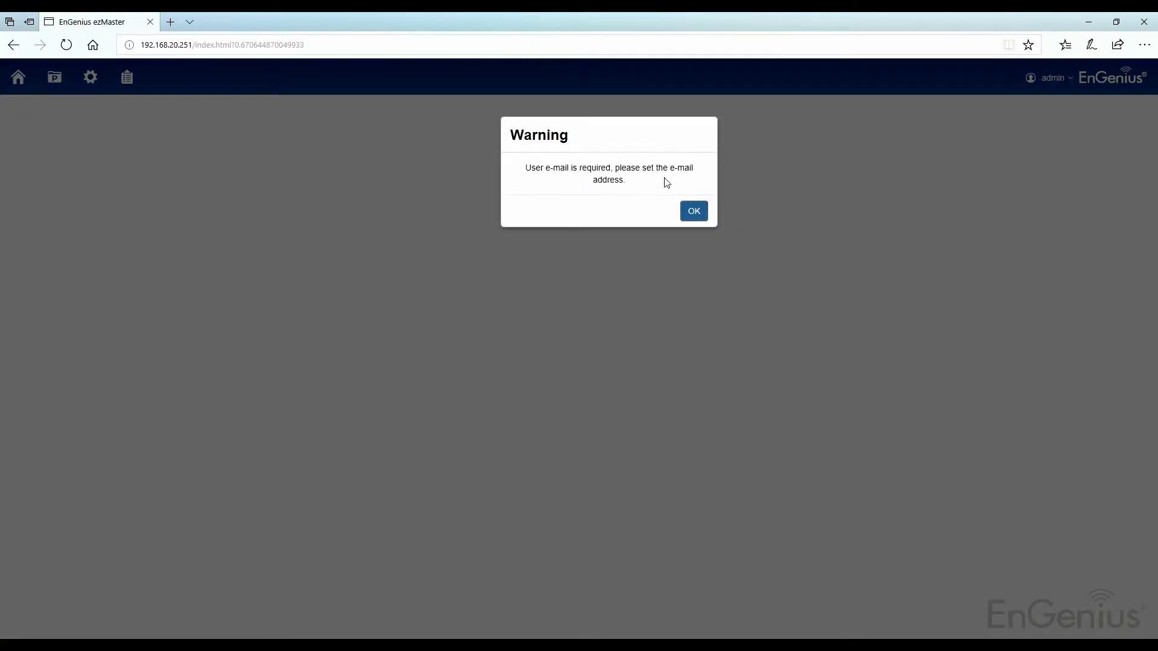
Dismiss the warning, save the admin account's e-mail address, and acknowledge the success message
{"action": "left_click", "coordinate": [694, 211]}
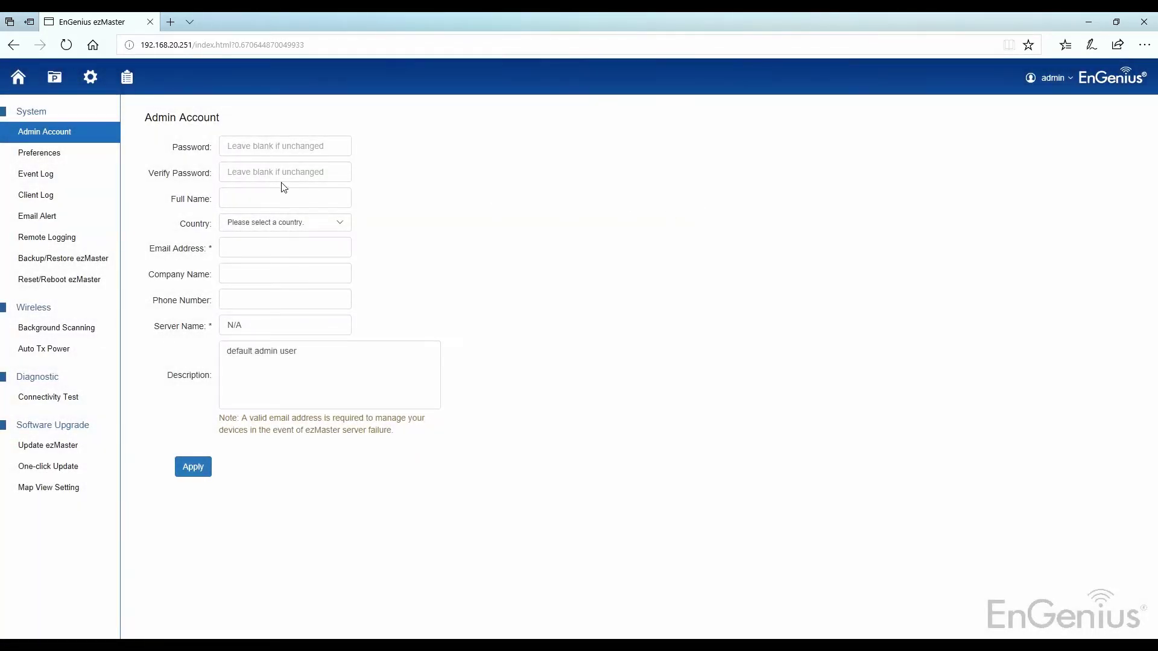
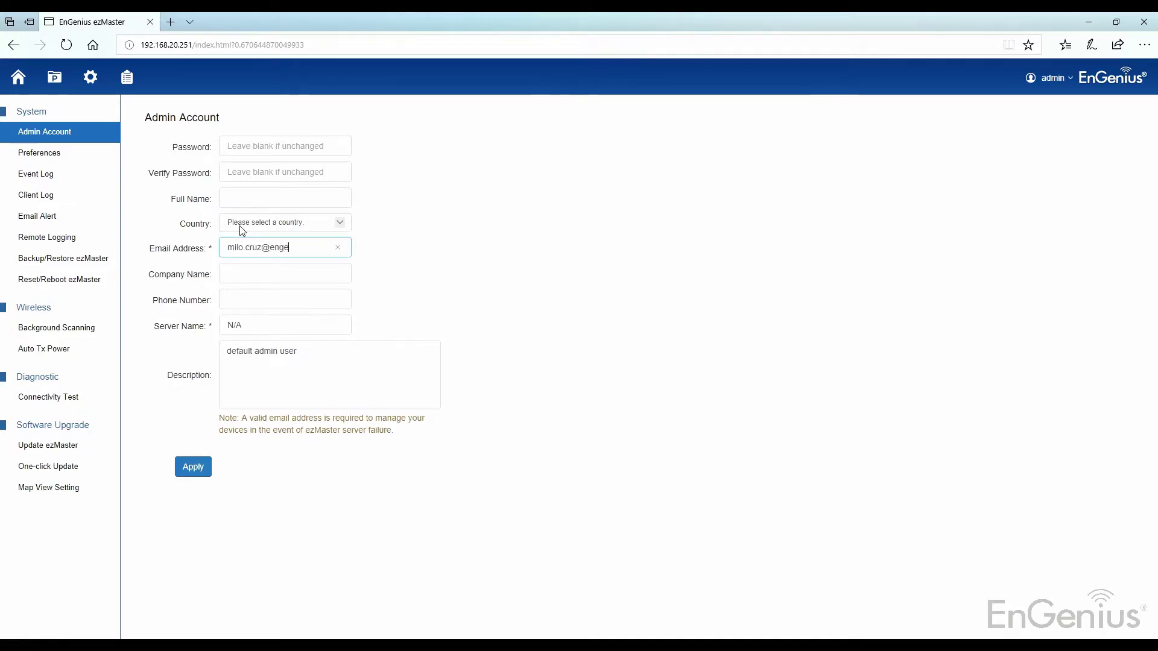
{"action": "key", "text": "Return"}
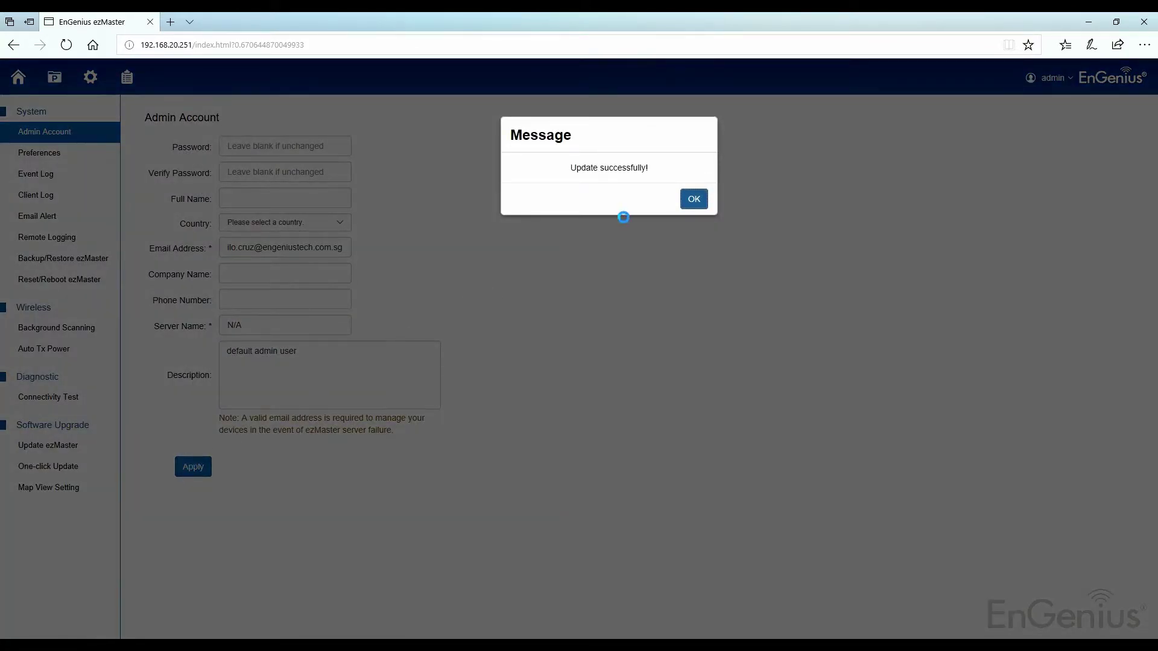
{"action": "left_click", "coordinate": [698, 204]}
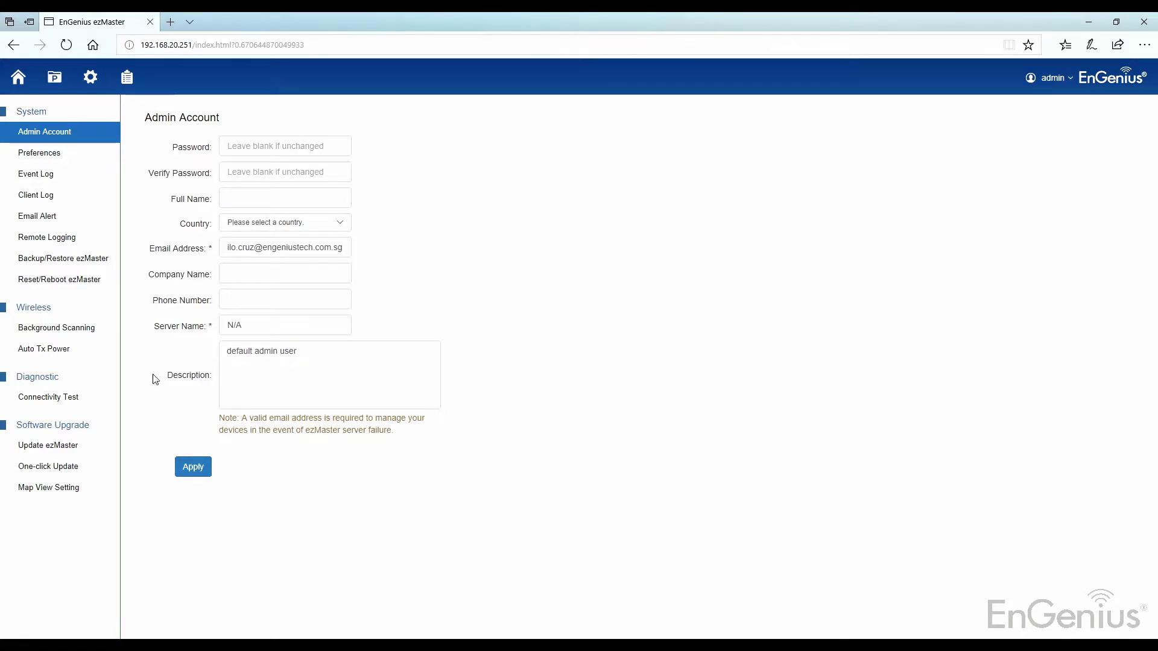
{"action": "left_click", "coordinate": [48, 396]}
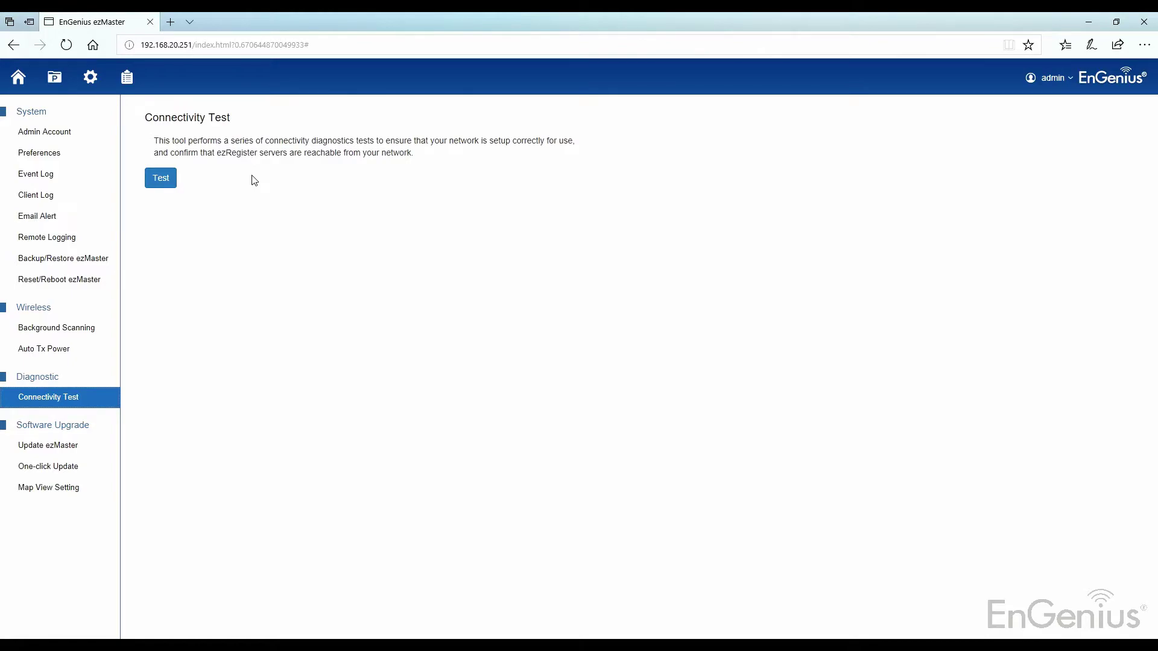
Run the Connectivity Test and check the Controller Port and other results pass
{"action": "left_click", "coordinate": [173, 178]}
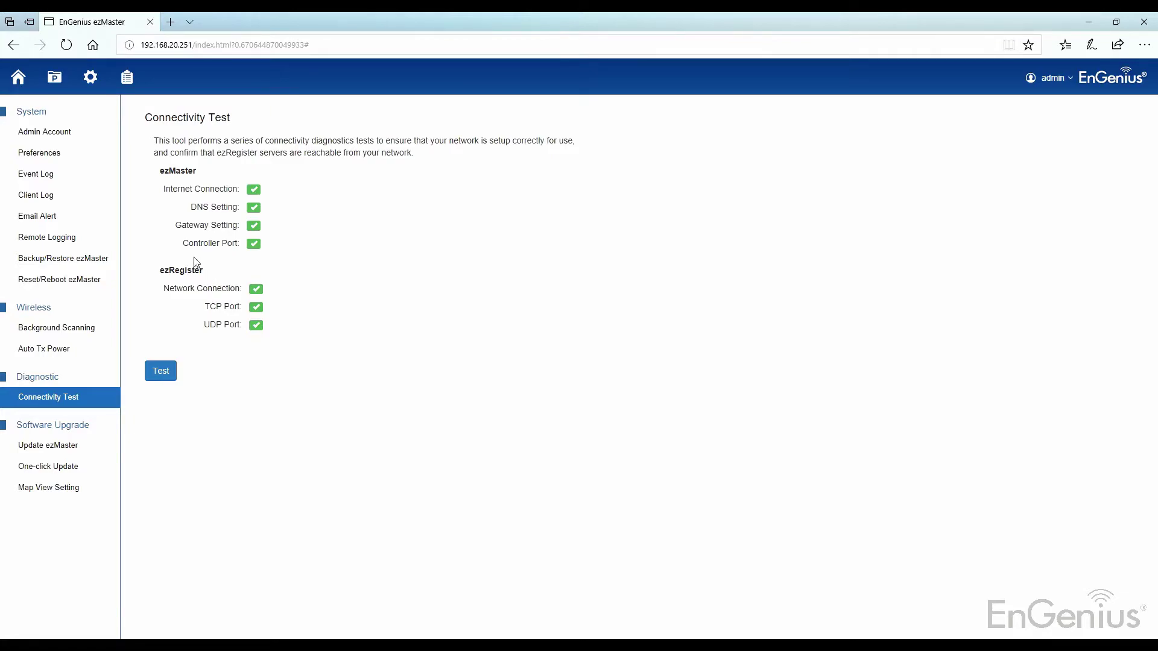
{"action": "left_click_drag", "start_coordinate": [182, 243], "coordinate": [305, 248]}
{"action": "left_click", "coordinate": [311, 259]}
Confirm ezMaster version 0.12.17 on the dashboard, then go to the Update ezMaster page
{"action": "left_click", "coordinate": [18, 77]}
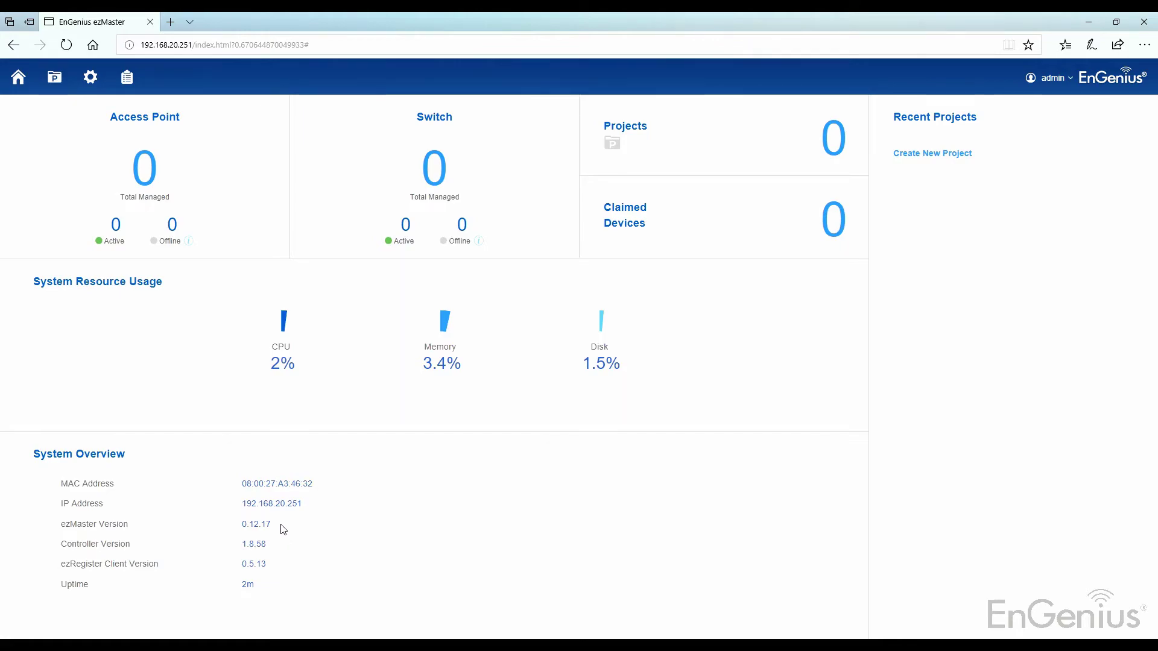
{"action": "left_click_drag", "start_coordinate": [287, 525], "coordinate": [57, 525]}
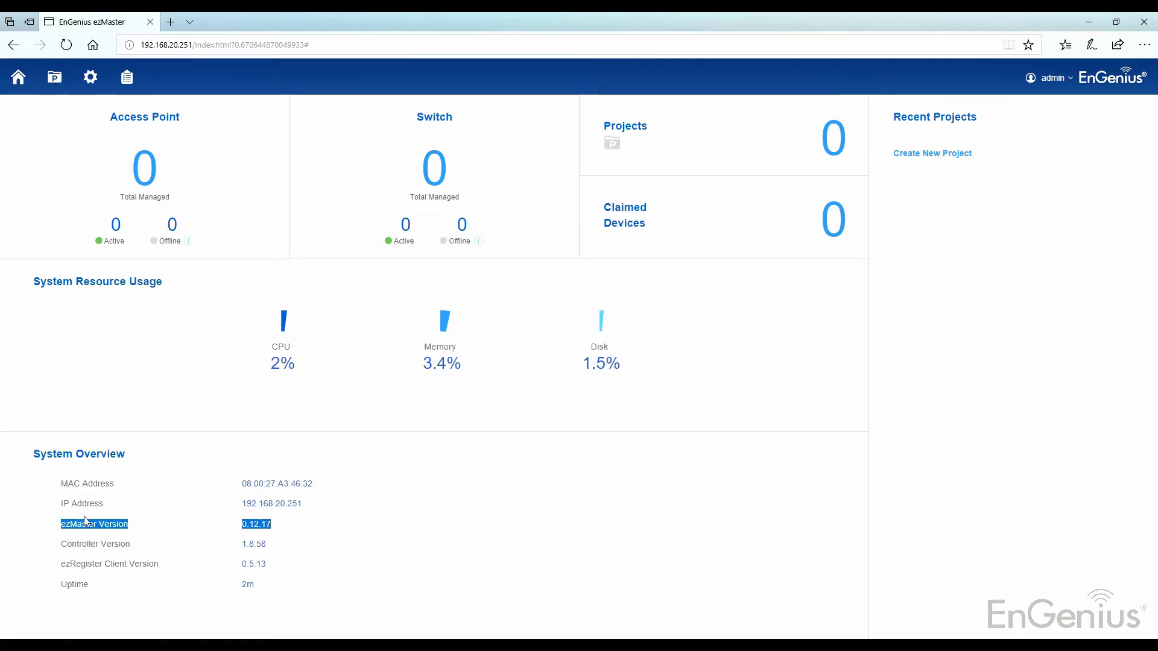
{"action": "left_click", "coordinate": [412, 513]}
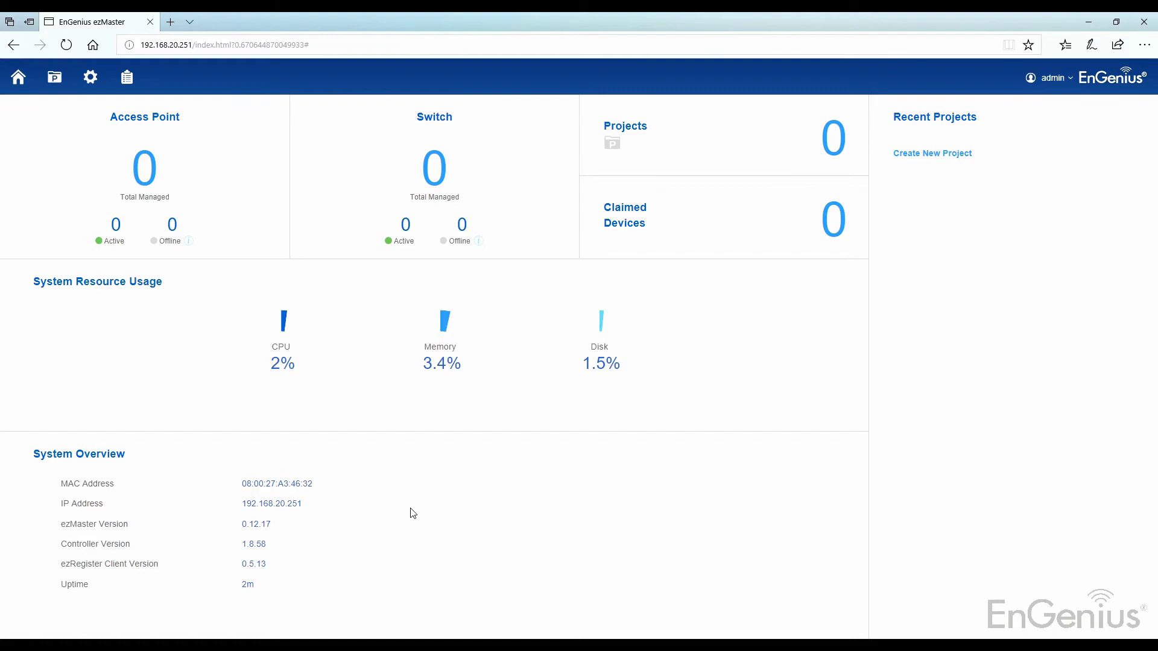
{"action": "left_click", "coordinate": [90, 77]}
{"action": "left_click", "coordinate": [95, 446]}
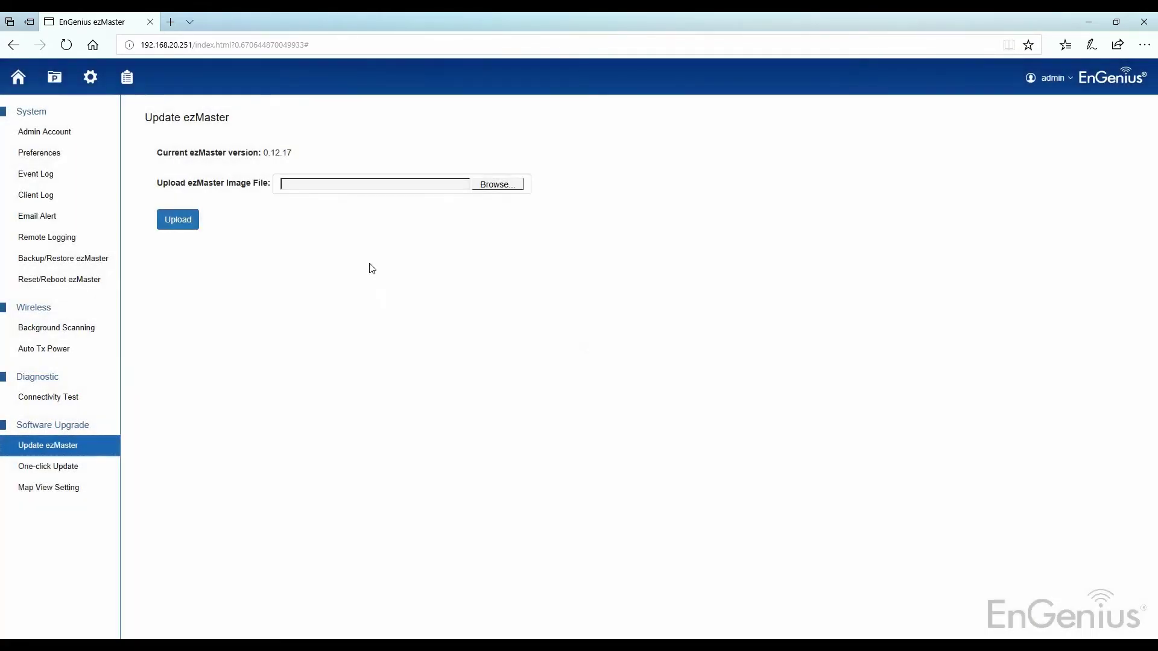
Select the ezmaster_0.13.8_i386 image from the ezMaster Update folder
{"action": "left_click", "coordinate": [485, 186]}
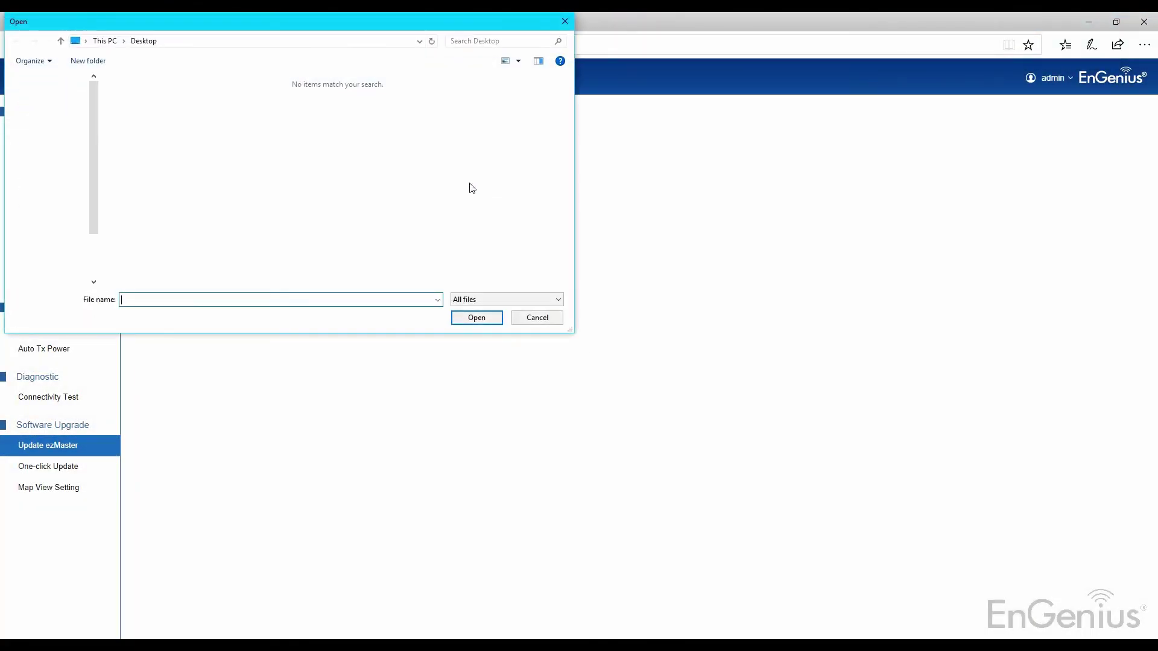
{"action": "left_click", "coordinate": [290, 42]}
{"action": "type", "text": "C:\\Users\\Milo\\Documents\\EnGenius\\2017\\ezMaster\\ezMaster"}
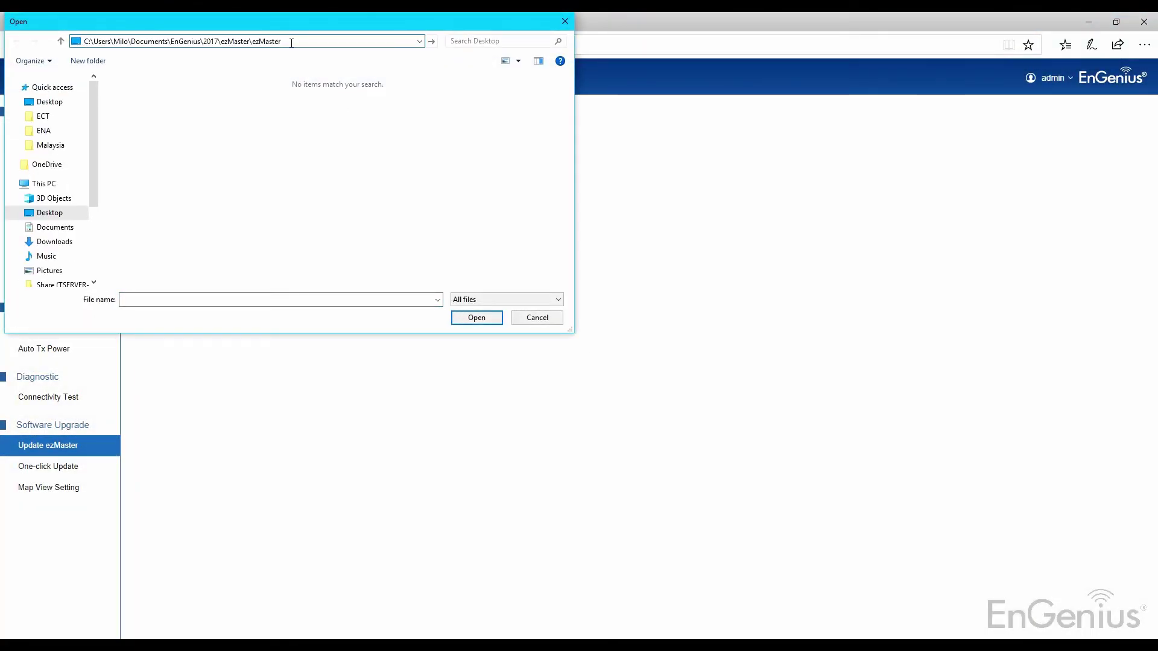
{"action": "key", "text": "Return"}
{"action": "double_click", "coordinate": [185, 98]}
{"action": "left_click", "coordinate": [185, 96]}
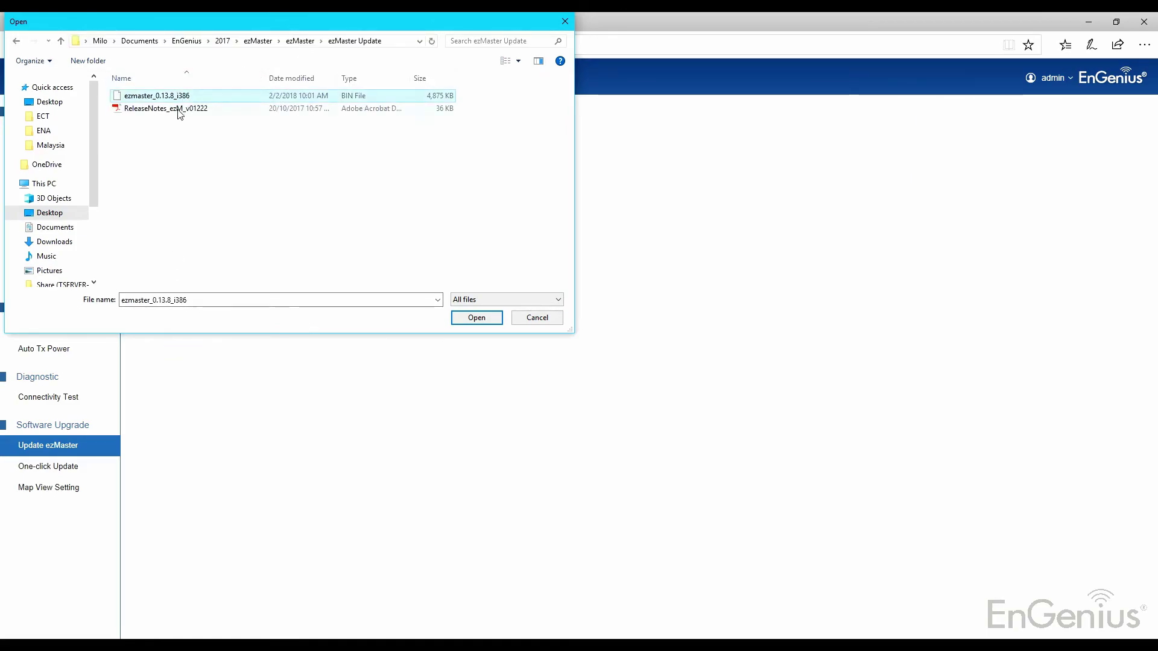
{"action": "left_click", "coordinate": [473, 319]}
Upload the image and confirm the dashboard now shows ezMaster version 0.13.8
{"action": "left_click", "coordinate": [181, 221]}
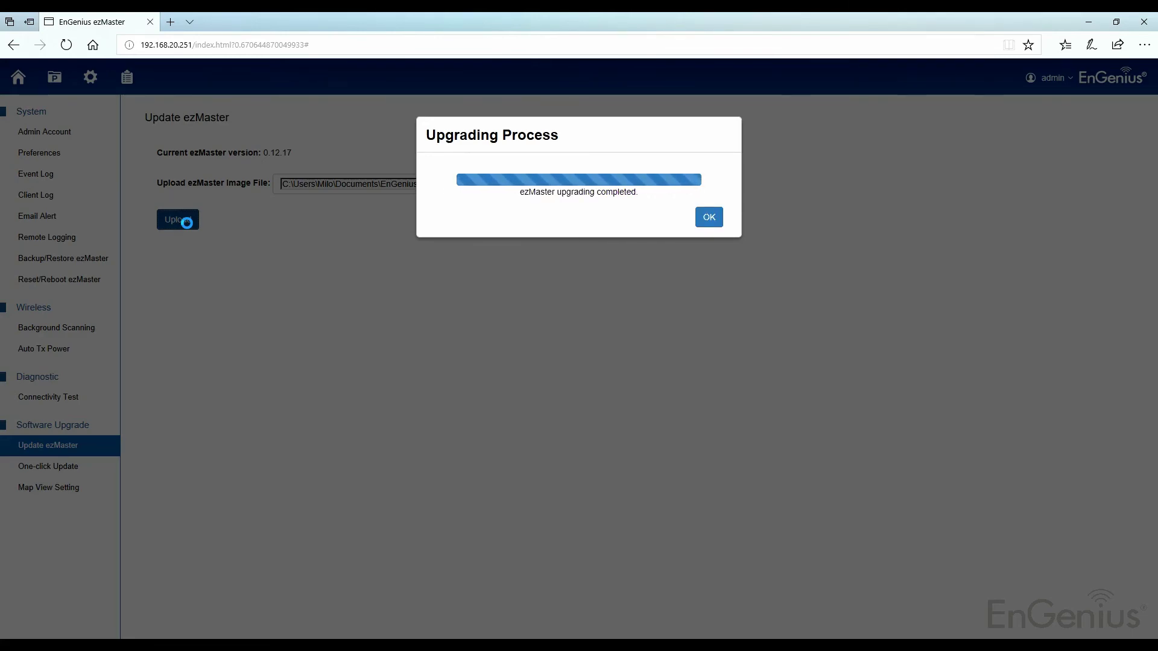
{"action": "left_click", "coordinate": [710, 218]}
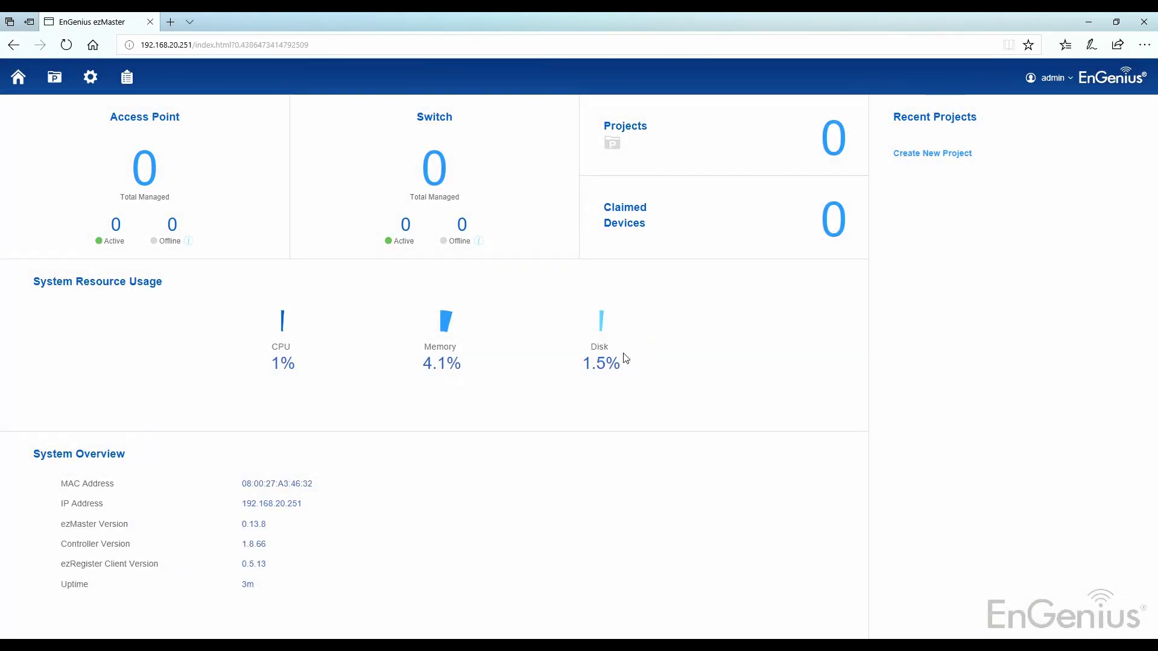
{"action": "left_click_drag", "start_coordinate": [304, 527], "coordinate": [241, 525]}
{"action": "left_click", "coordinate": [354, 524]}
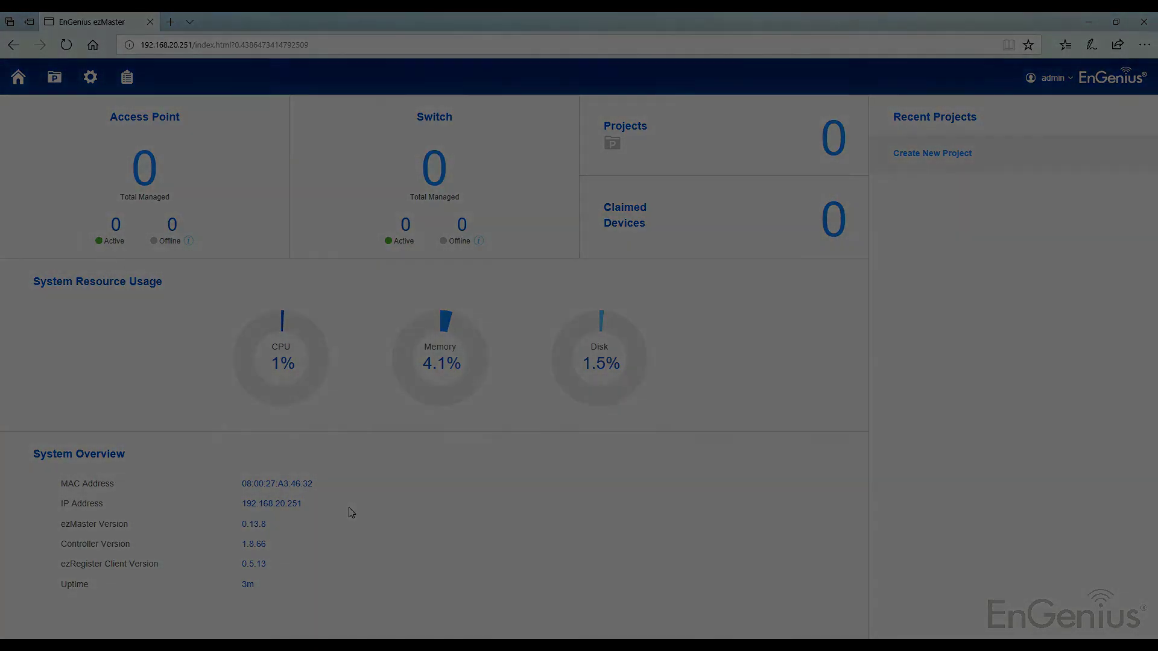